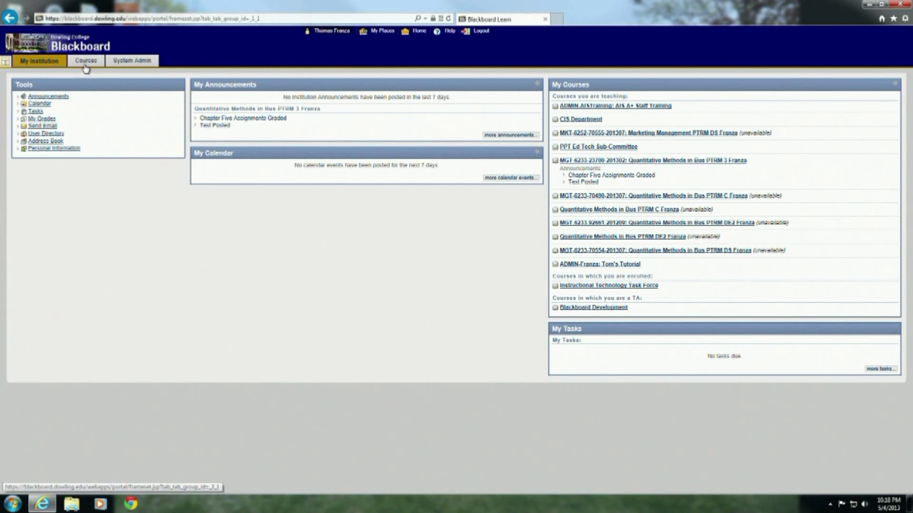
Open Quantitative Methods Announcements, hide the course menu, then return via My Institution
click(669, 161)
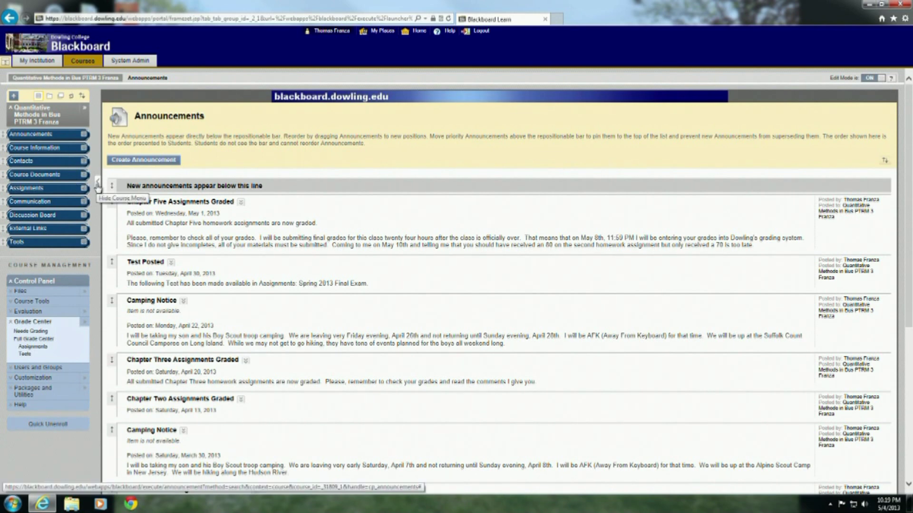
click(98, 184)
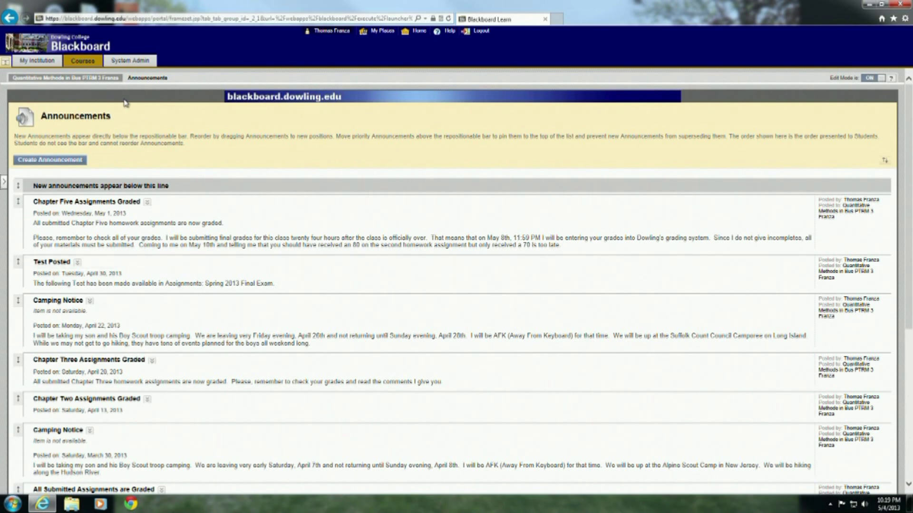
click(37, 62)
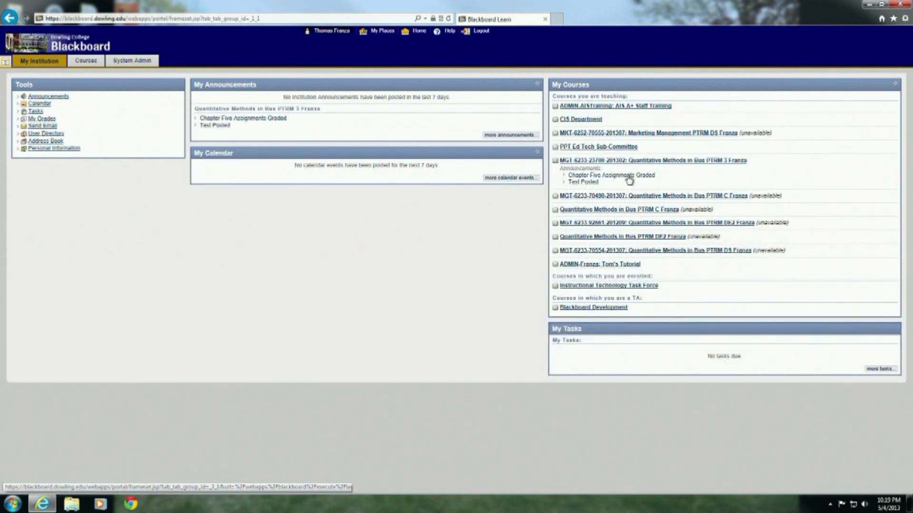
click(624, 161)
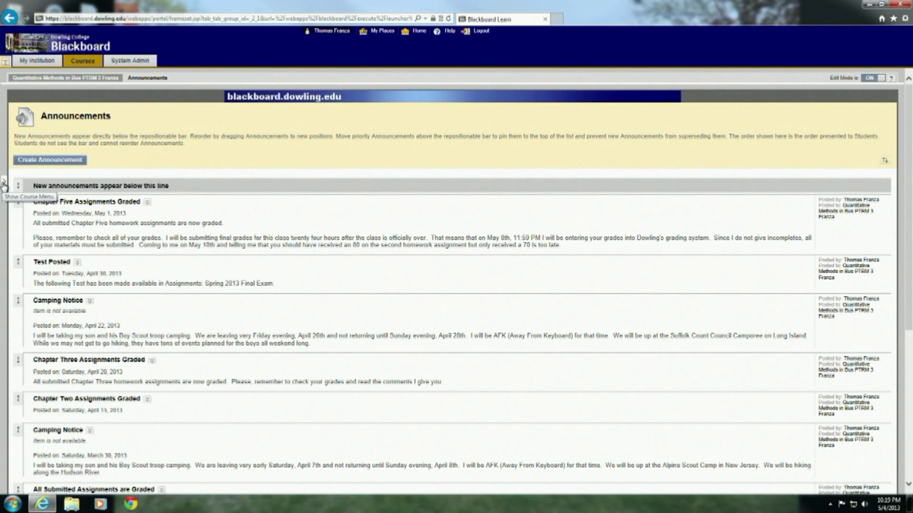
Toggle the course menu shown, hidden, and shown again beside Announcements
click(4, 182)
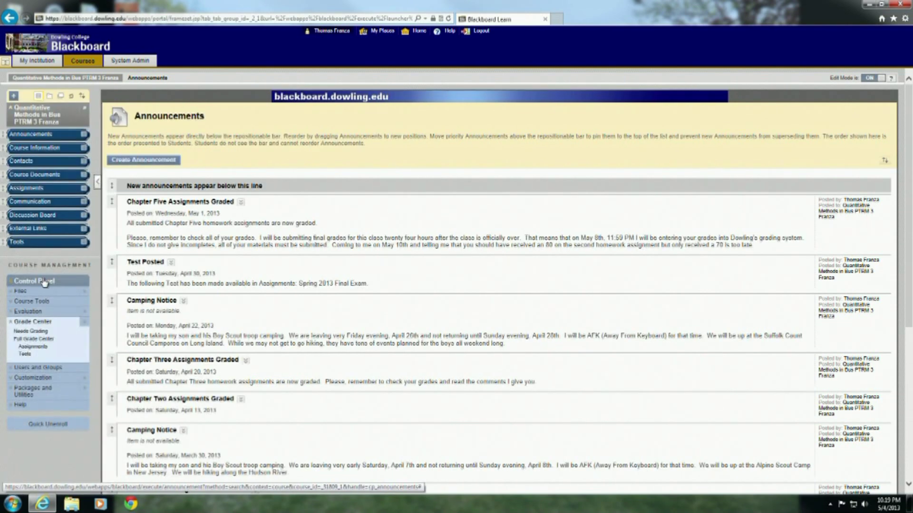
click(98, 183)
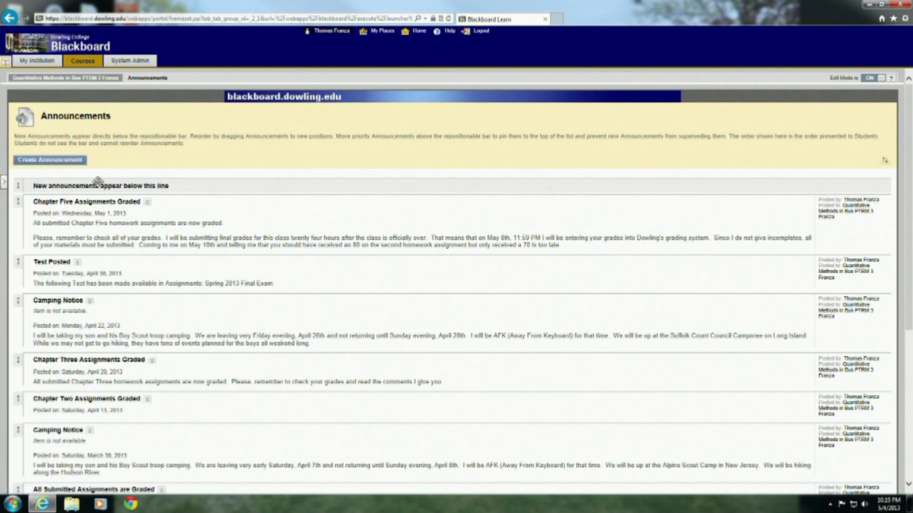
click(3, 185)
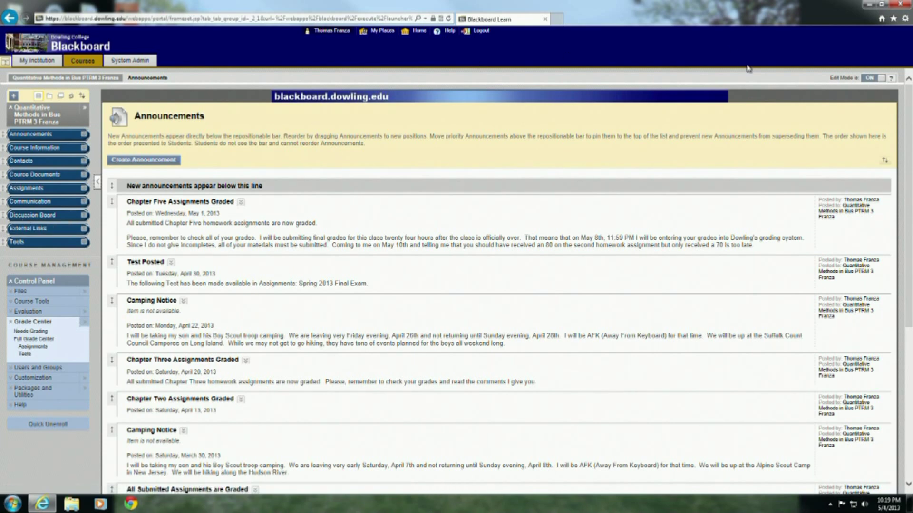
Turn Edit Mode off, visit My Institution, and reopen Quantitative Methods Announcements
click(870, 77)
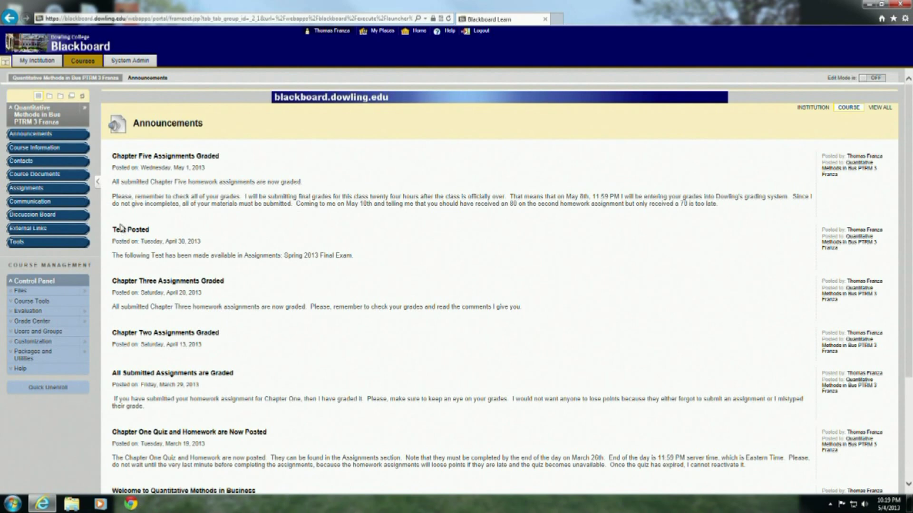
click(39, 62)
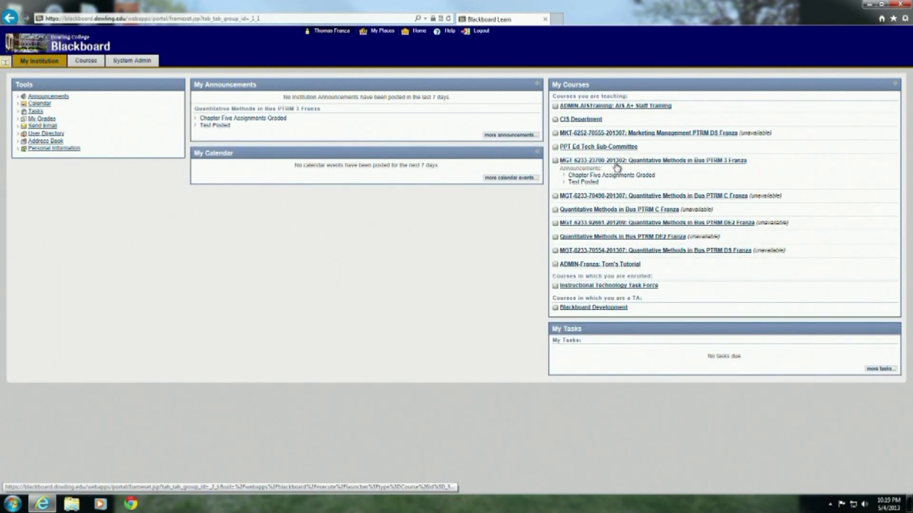
click(613, 162)
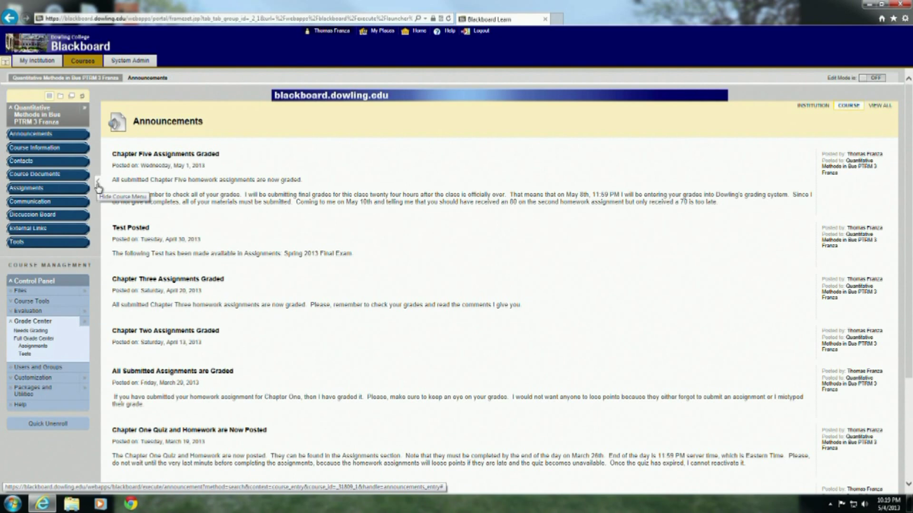
Hide and reshow the course menu in student view, then turn Edit Mode on
click(99, 187)
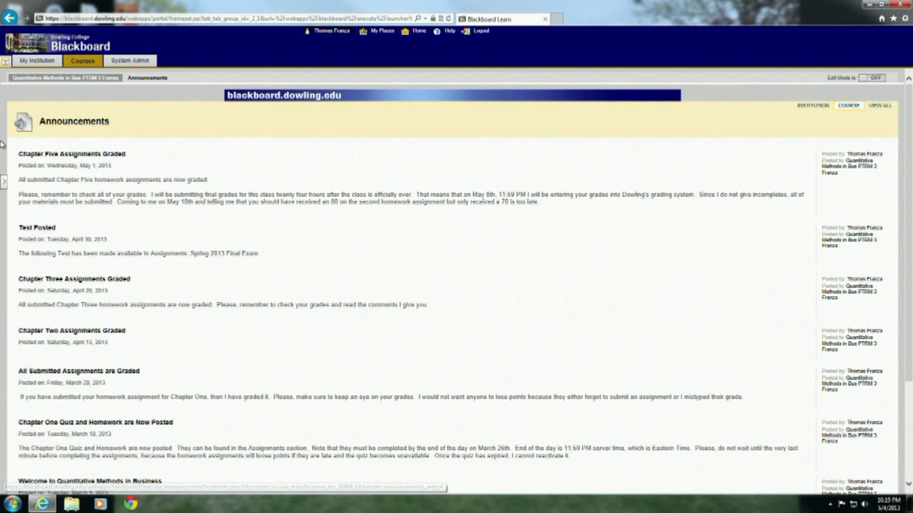
click(4, 183)
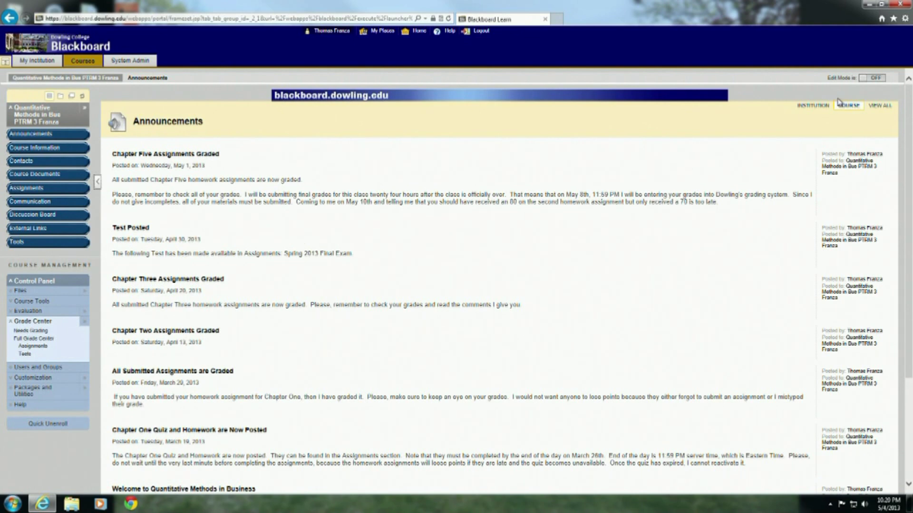
click(875, 78)
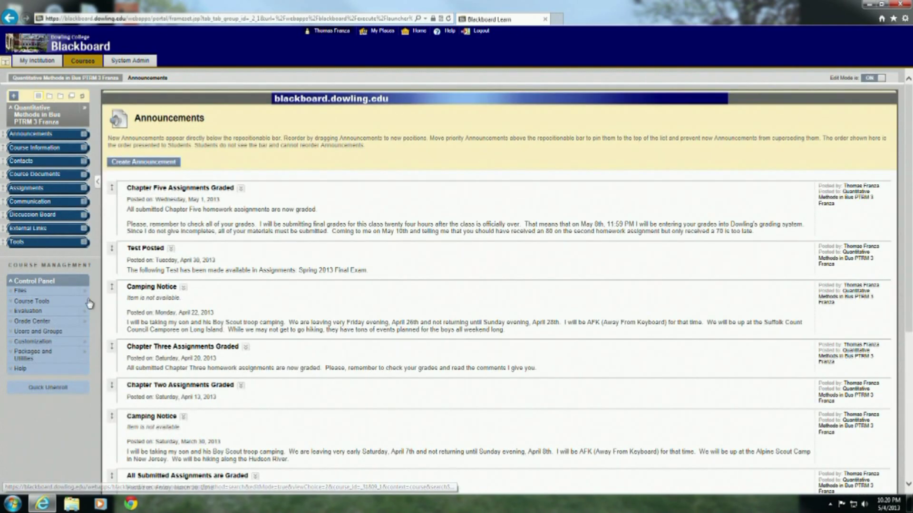